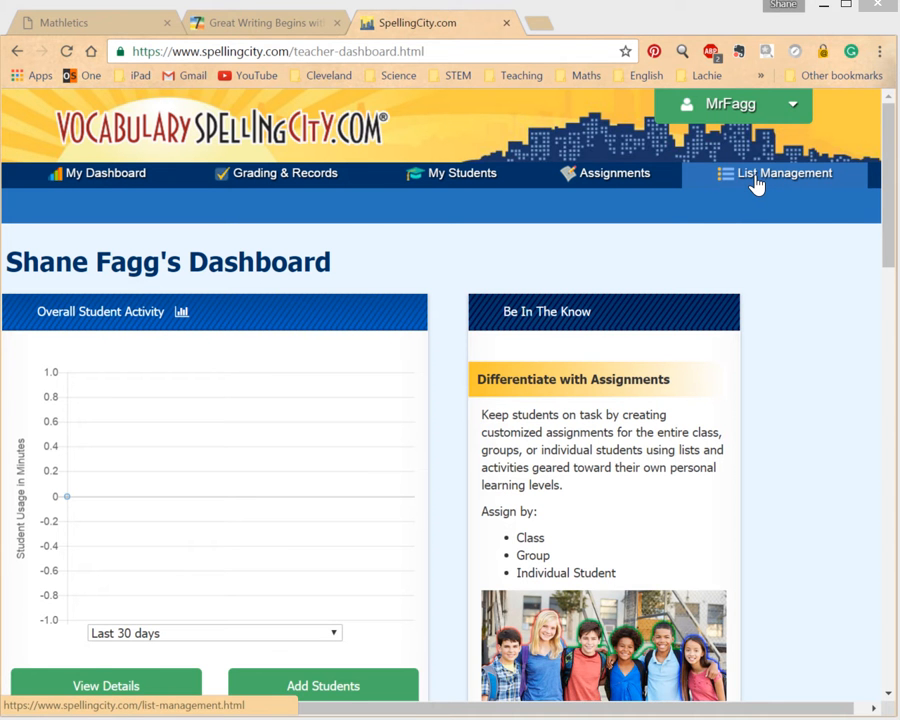
- Open the word list import search from list management and search for "c2c year 5"
left_click(755, 184)
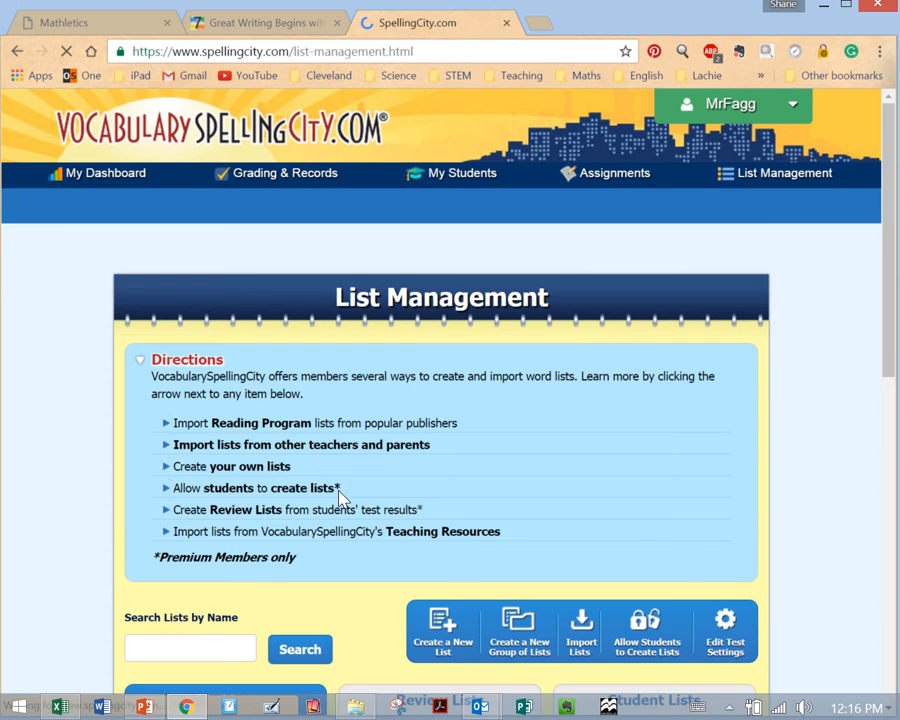
scroll(340, 490, "down", 2)
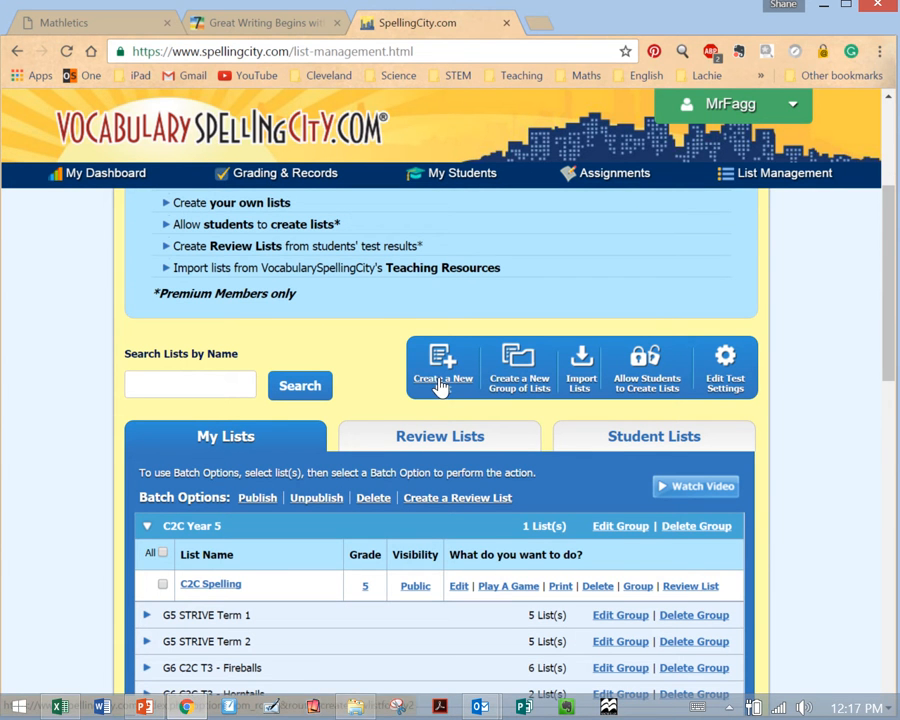
left_click(582, 386)
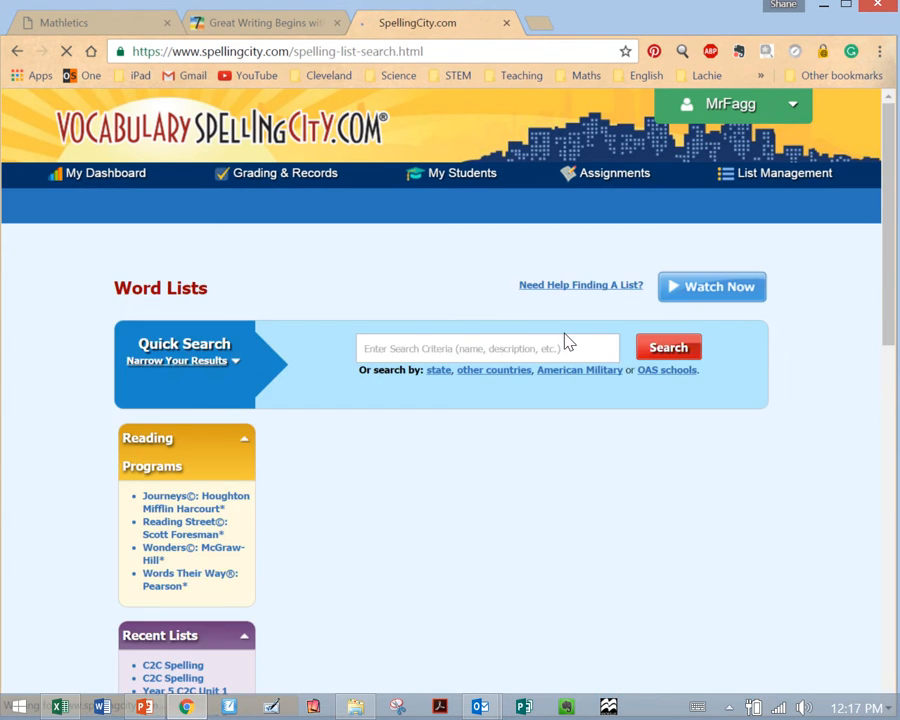
left_click(478, 348)
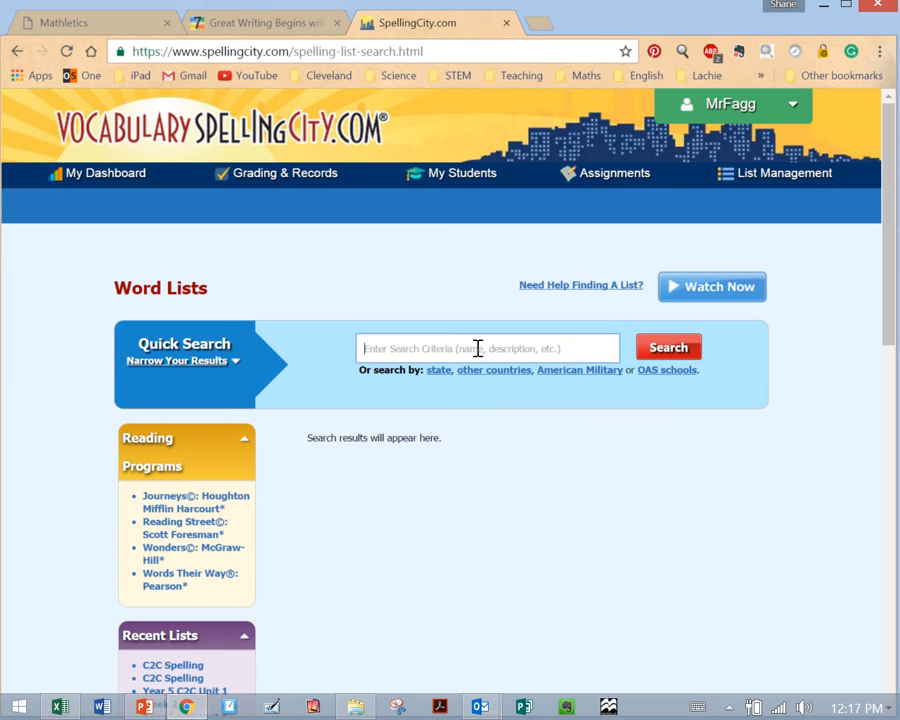
type("c2c year 5")
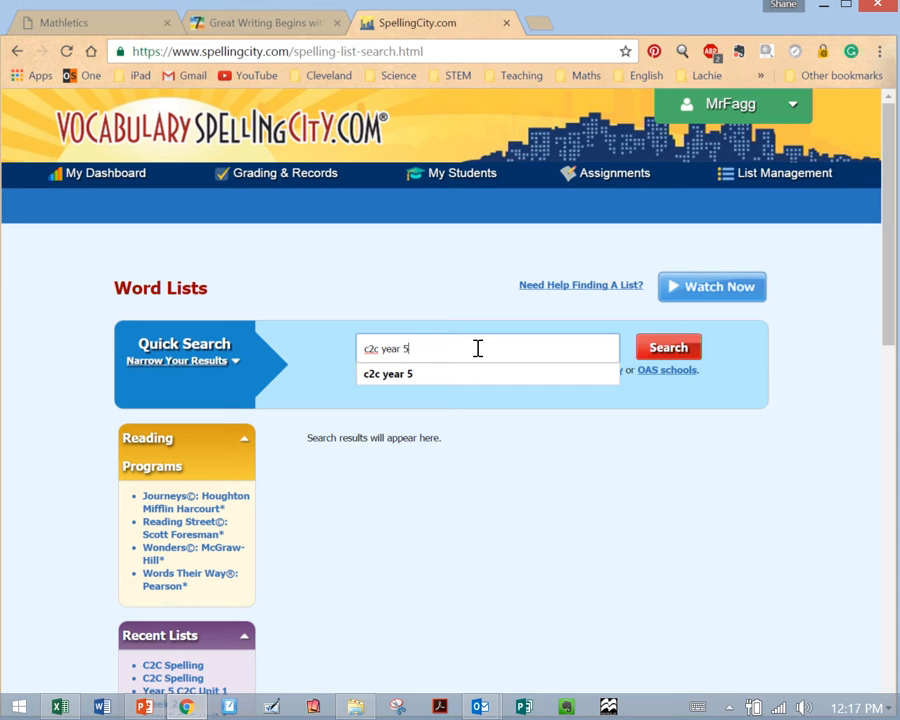
left_click(670, 346)
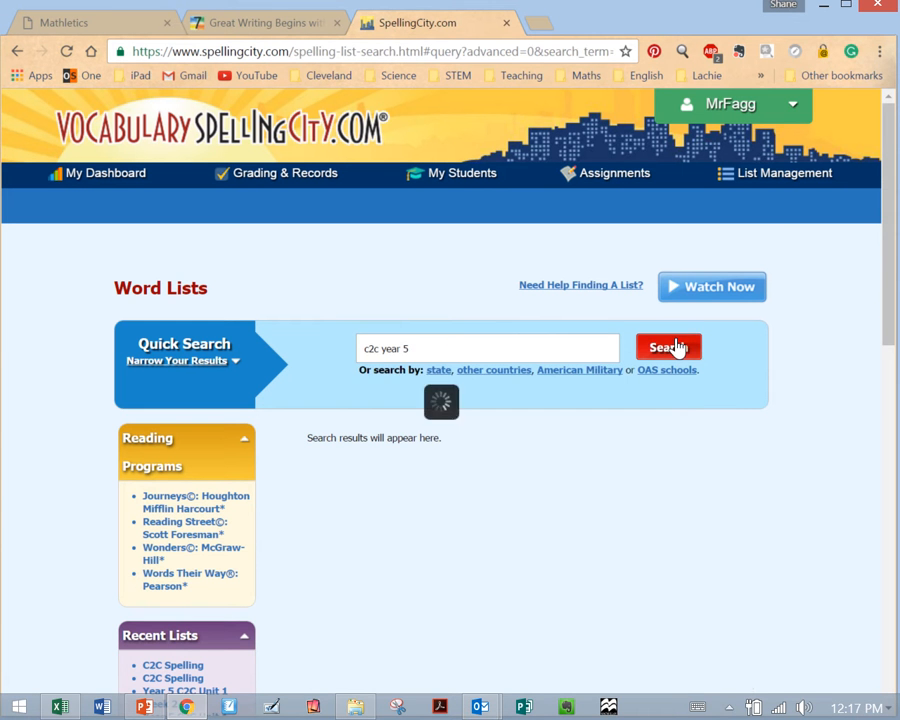
- View the first-listed "Year 5 Term 3 Week 2 C2C list" and examine its spelling words
scroll(473, 511, "down", 1)
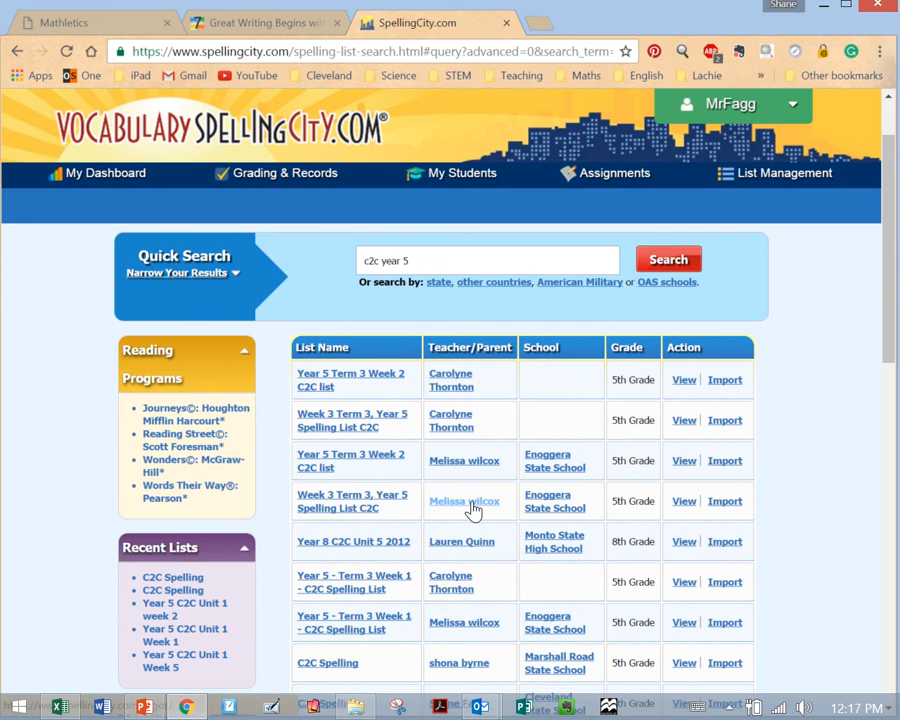
scroll(473, 511, "down", 1)
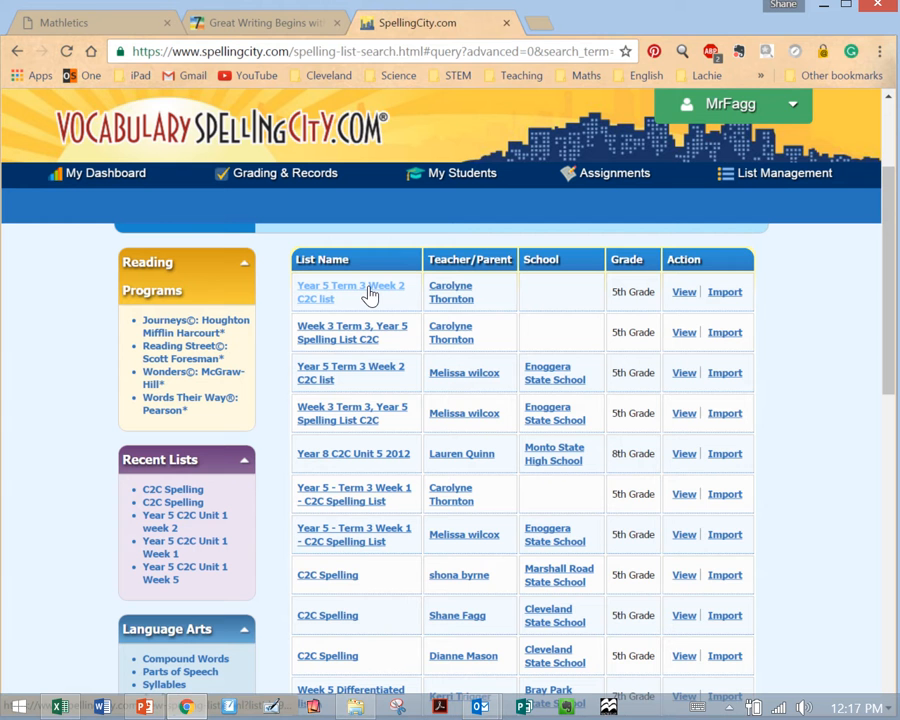
left_click(681, 296)
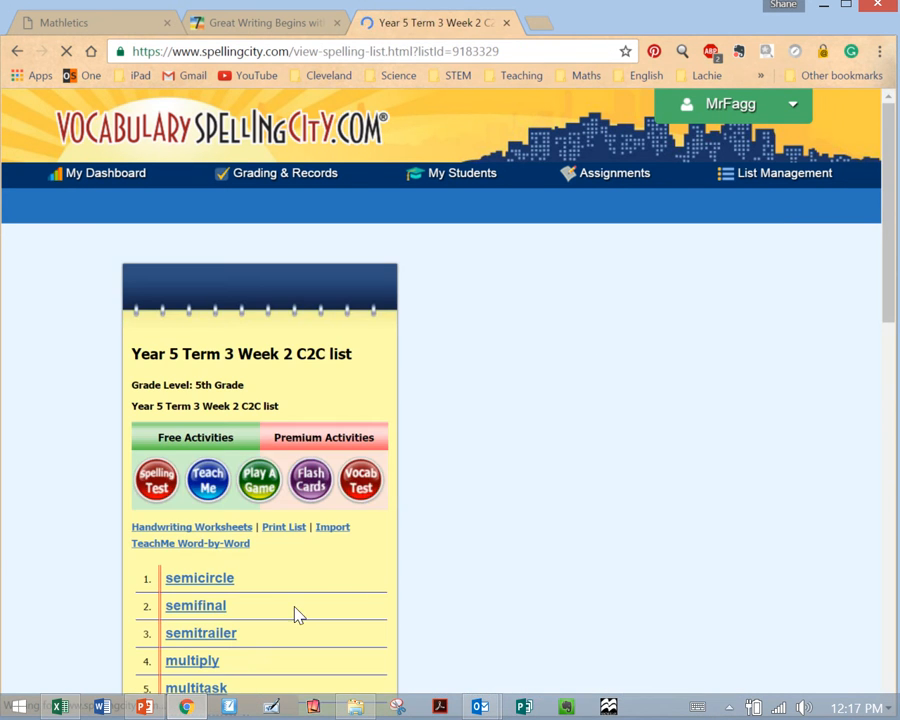
scroll(296, 610, "down", 4)
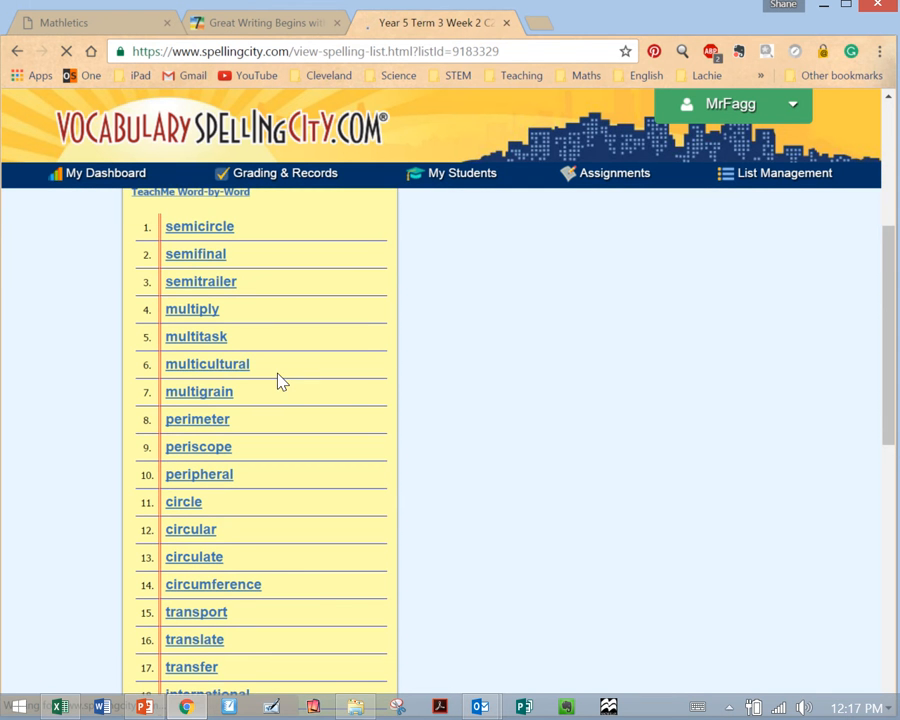
scroll(388, 310, "up", 4)
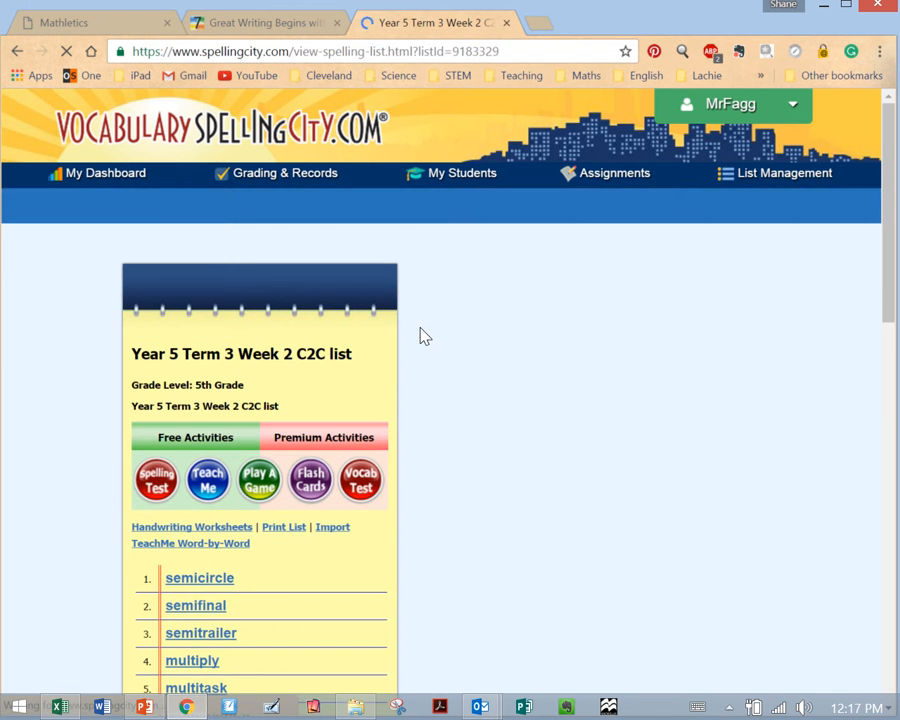
scroll(422, 330, "down", 3)
scroll(424, 336, "down", 3)
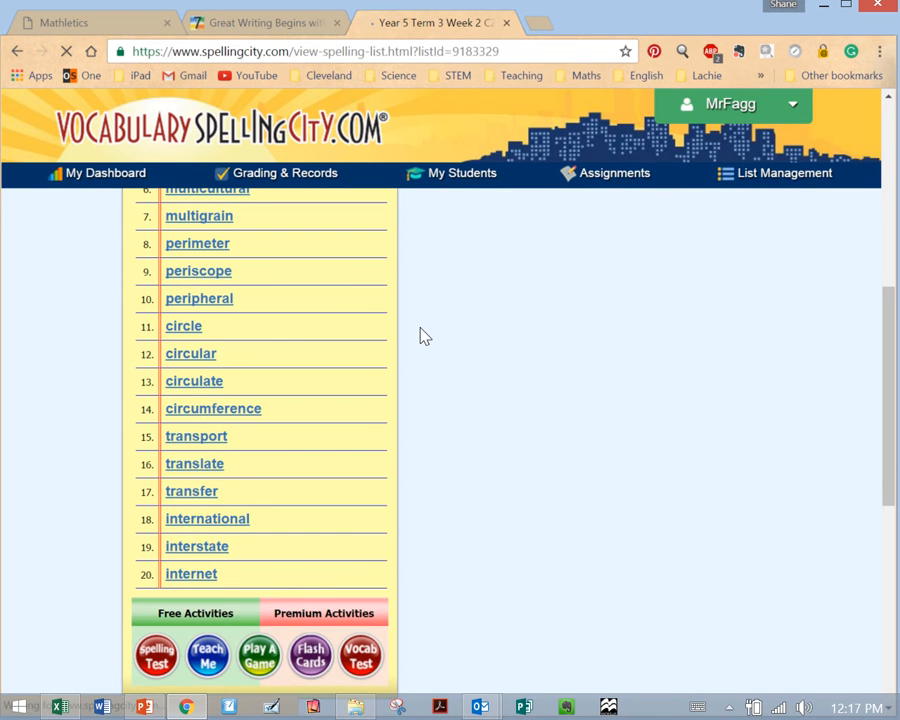
scroll(424, 336, "up", 4)
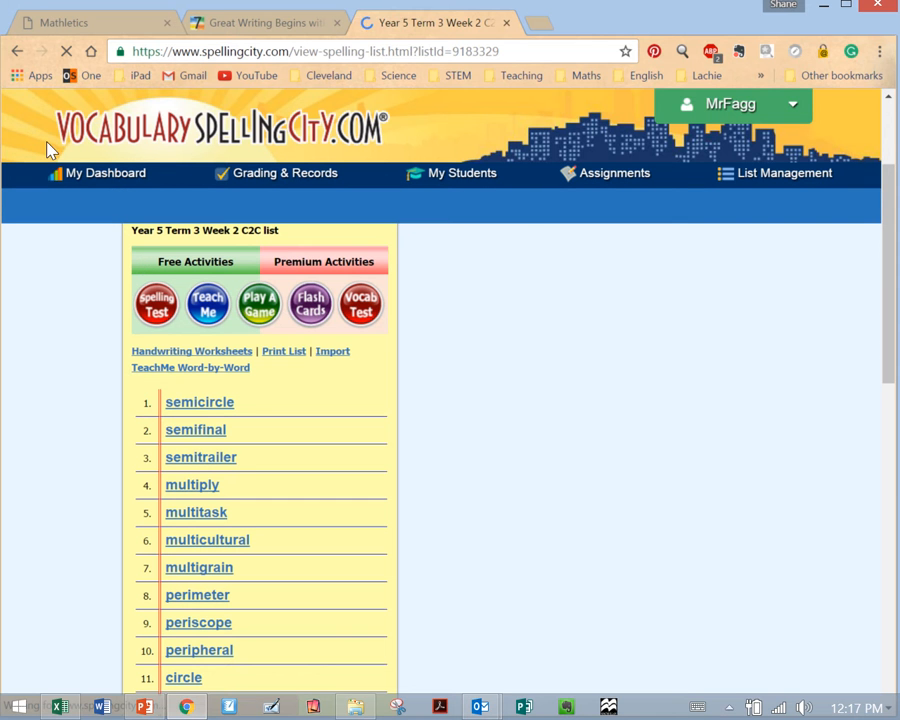
- Import the first-listed "Year 5 Term 3 Week 2 C2C list" from the search results and start an assignment with it
left_click(17, 51)
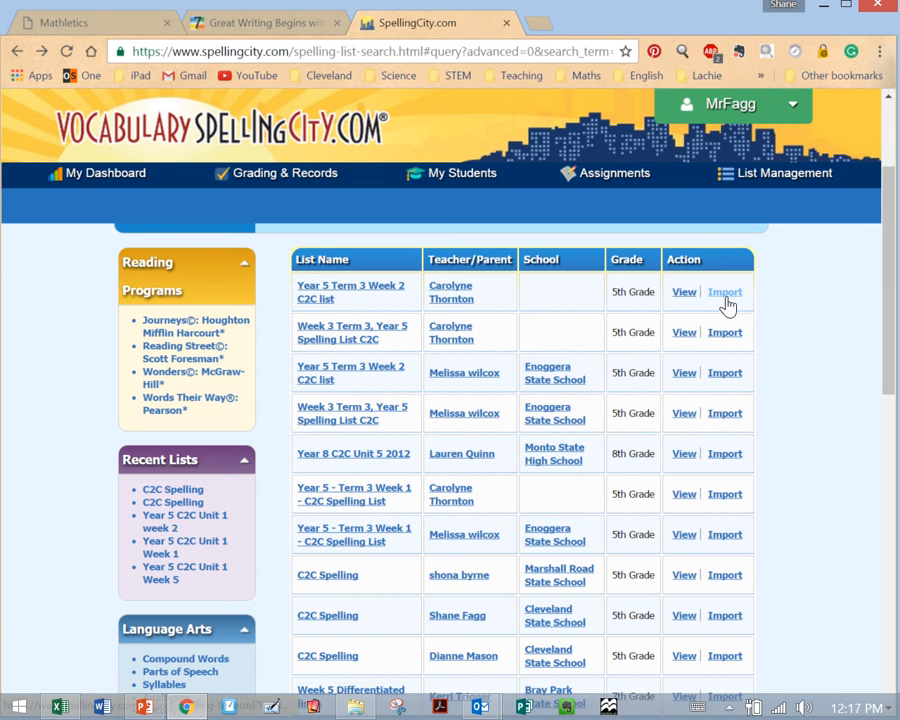
left_click(725, 293)
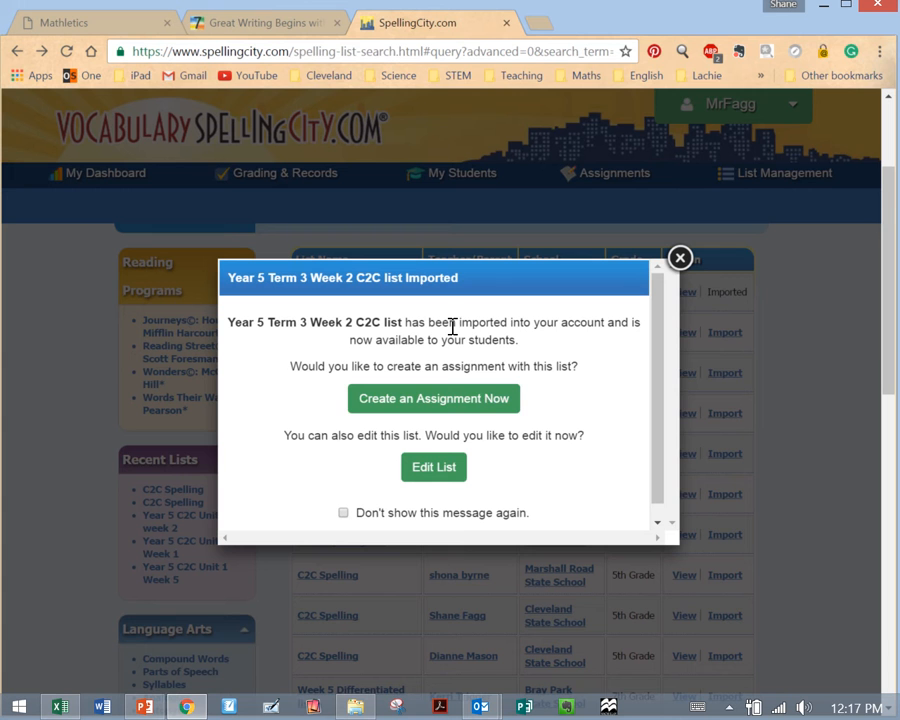
left_click(443, 399)
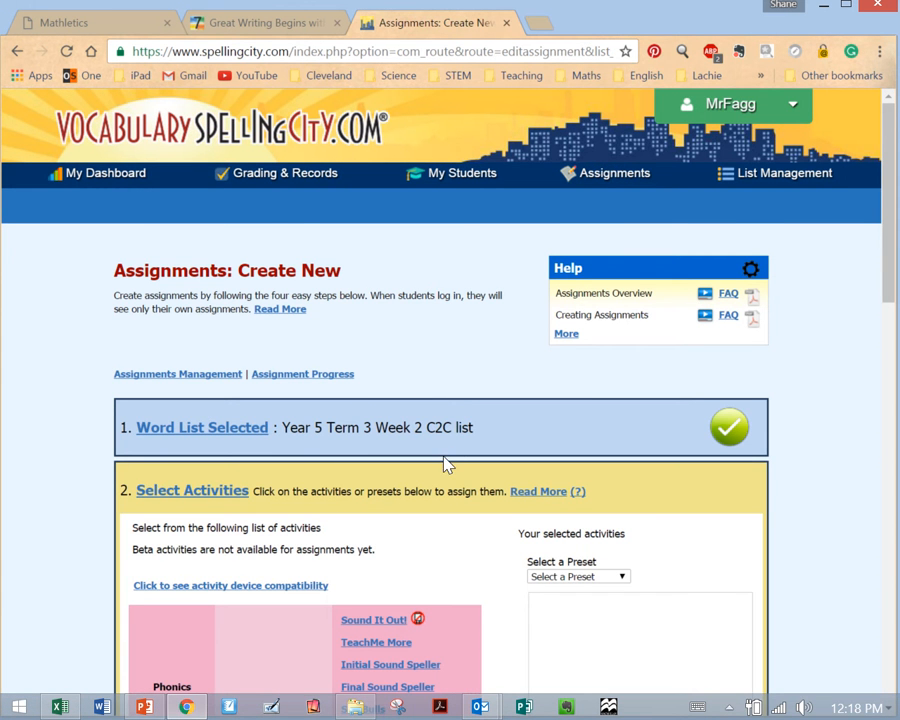
- Add the spelling activities WordFind, Word-O-Pillar and Aim 2 Spell to the new assignment
scroll(444, 457, "down", 1)
scroll(444, 457, "up", 1)
scroll(444, 457, "down", 1)
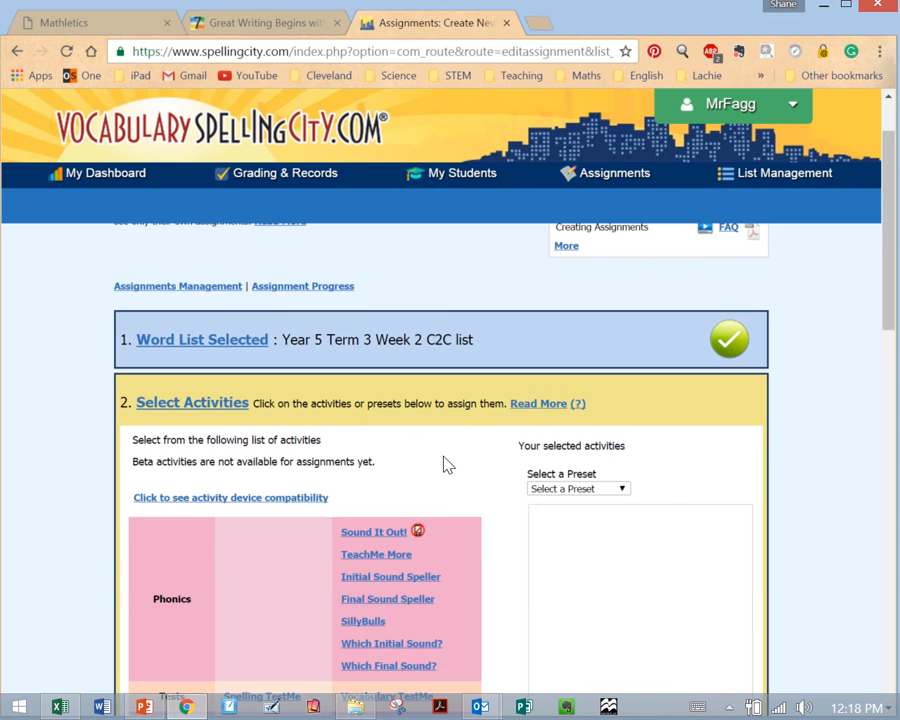
scroll(446, 464, "down", 1)
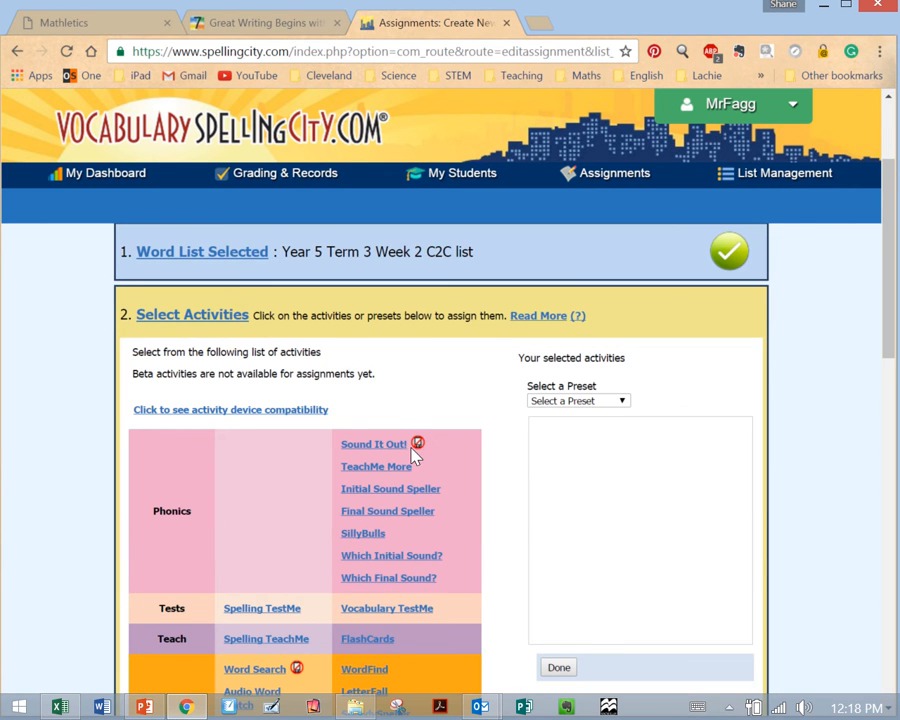
scroll(405, 485, "down", 1)
scroll(474, 490, "down", 1)
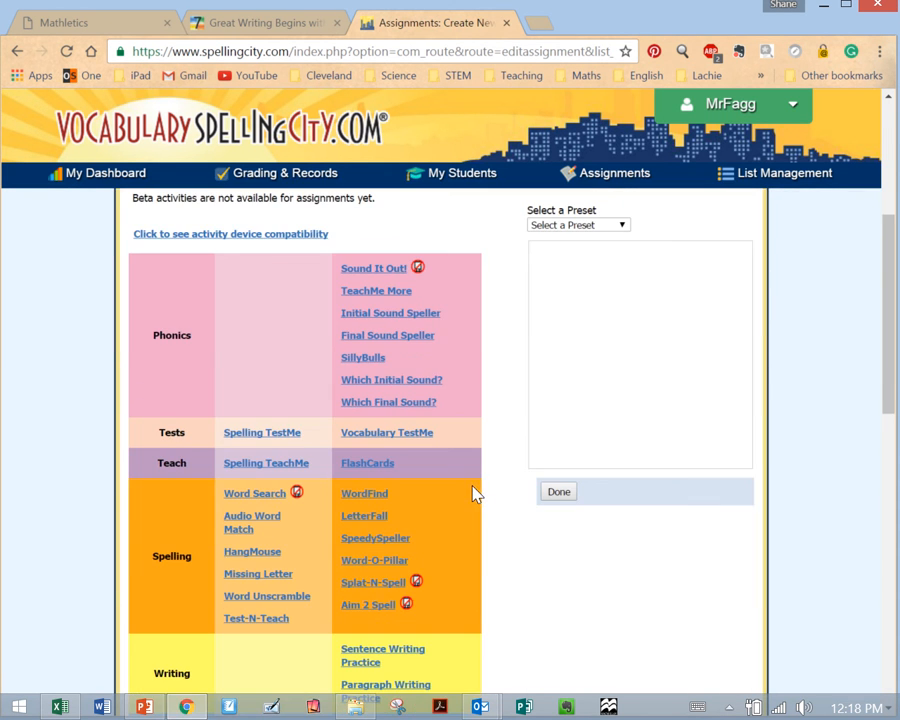
mouse_move(384, 381)
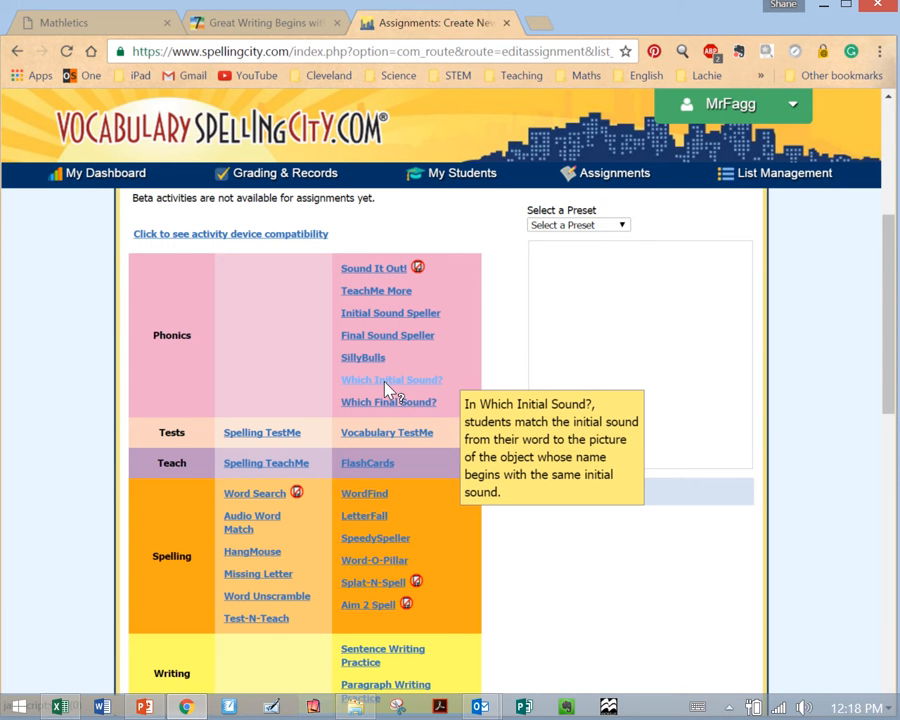
mouse_move(393, 405)
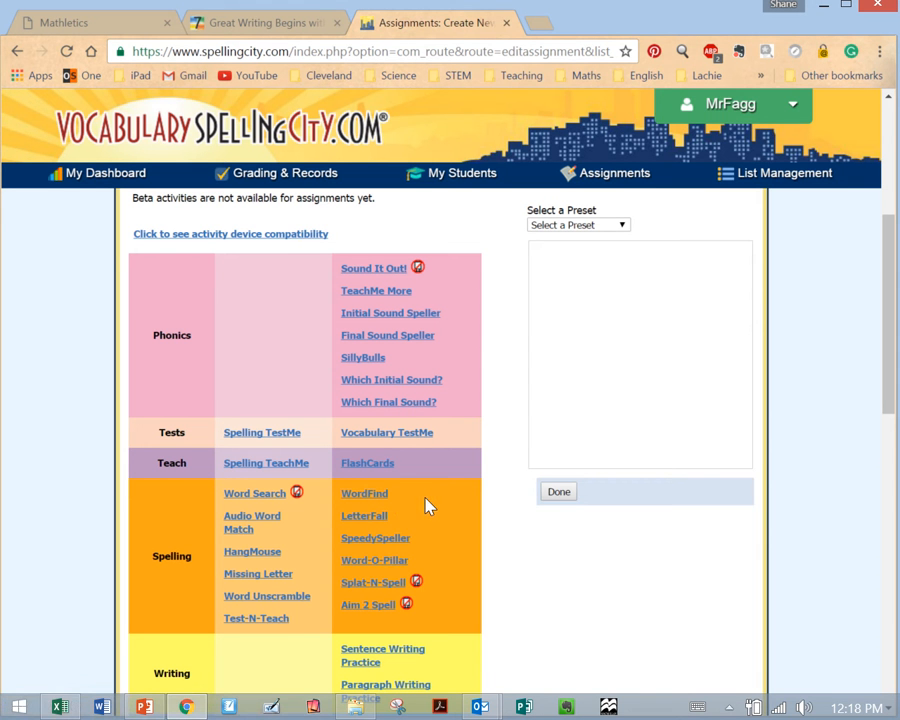
left_click(382, 497)
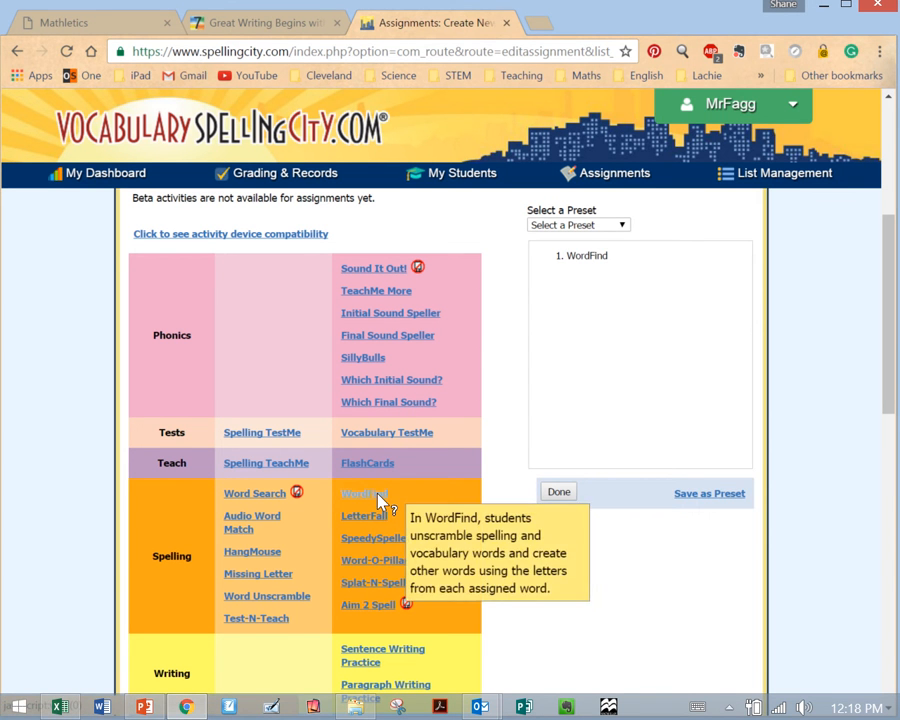
left_click(376, 563)
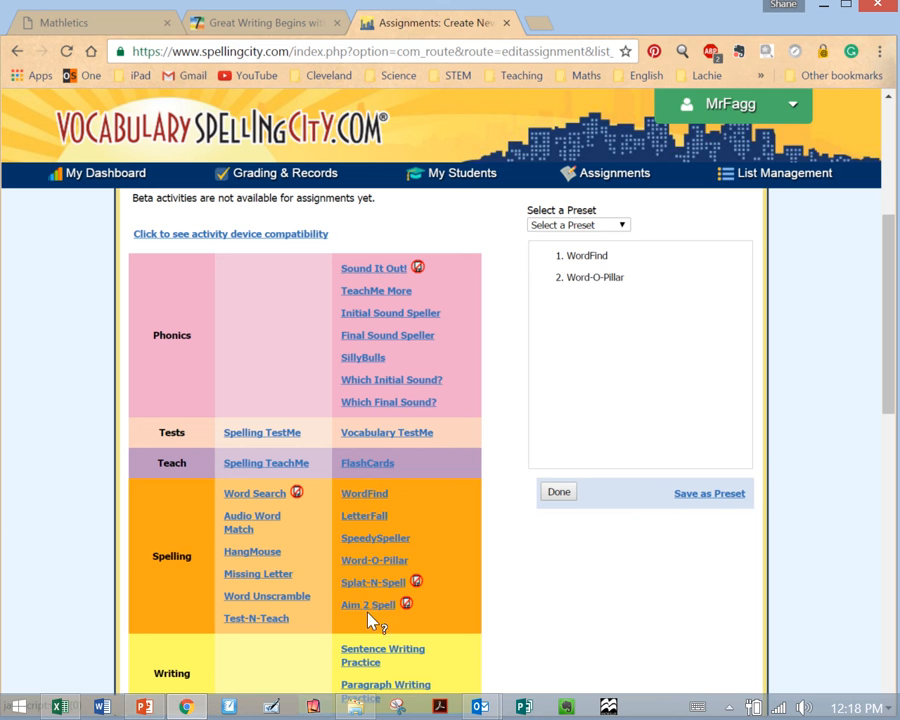
left_click(368, 606)
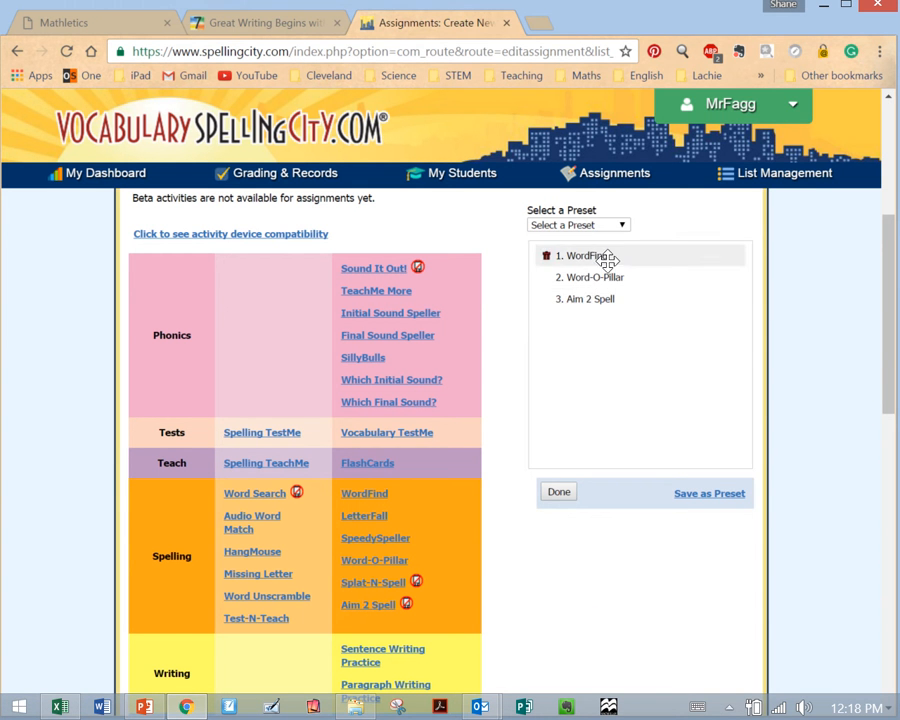
- Save the selected activities as a preset named "Option 1" and finish the activity selection
left_click(725, 496)
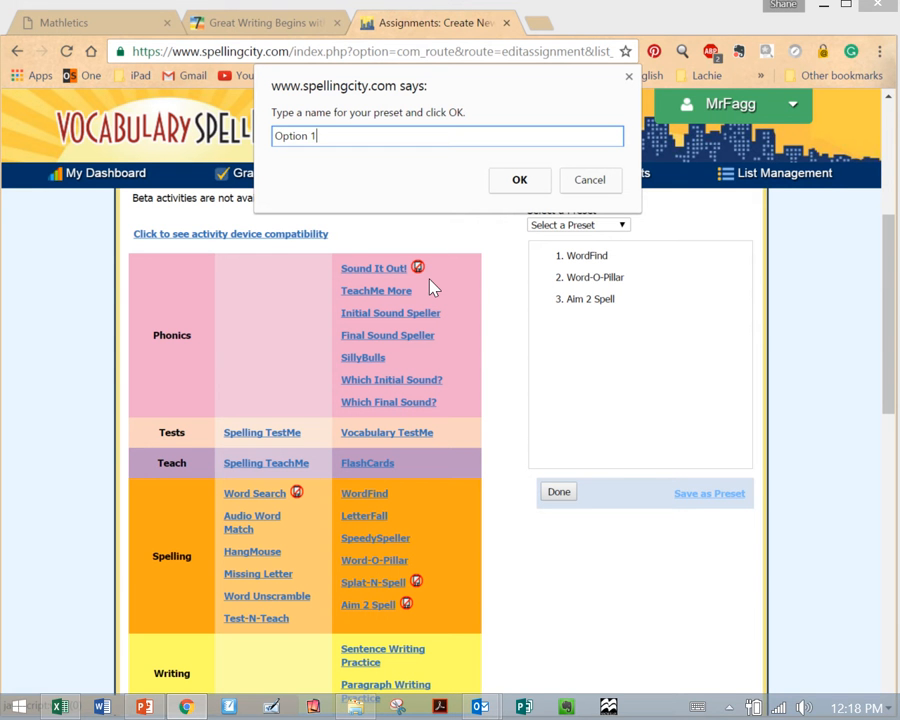
left_click(493, 185)
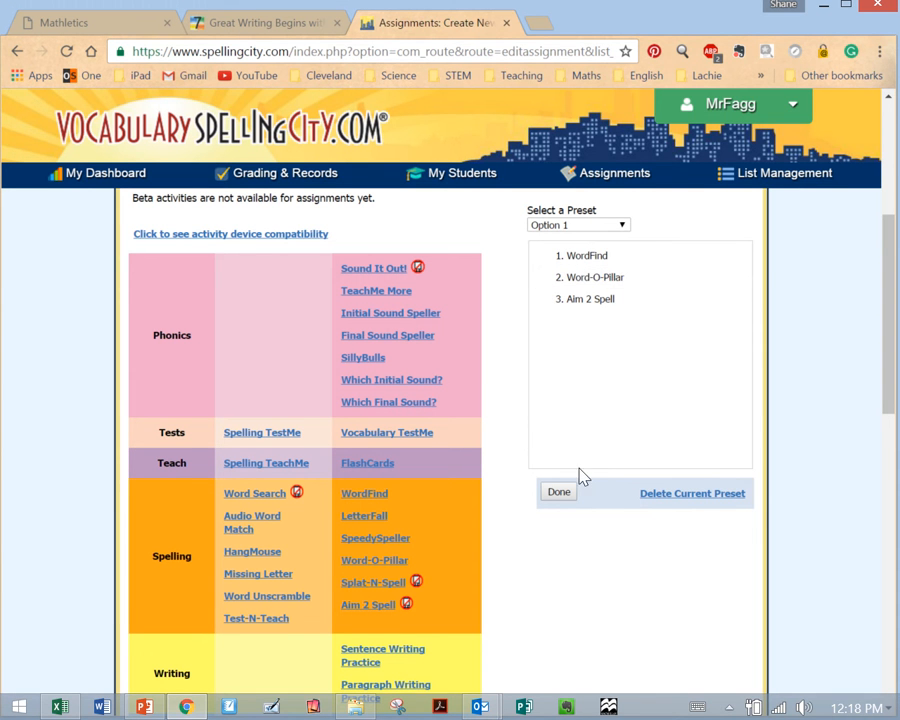
left_click(559, 493)
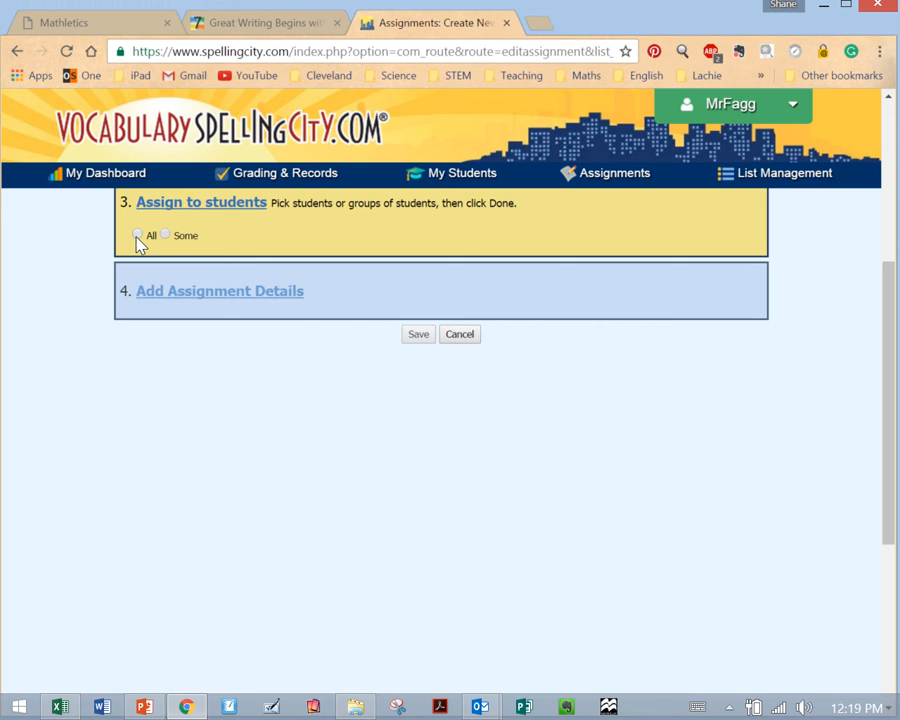
- Assign the work only to the C2C Year 5 student group and save it with the due date 02/14/2017
left_click(166, 235)
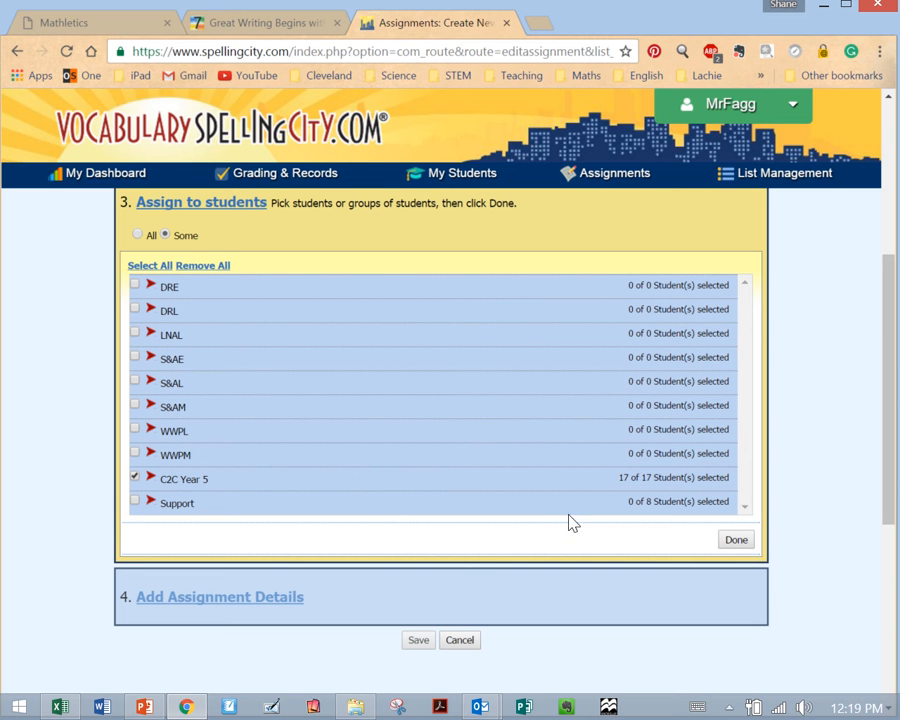
left_click(727, 547)
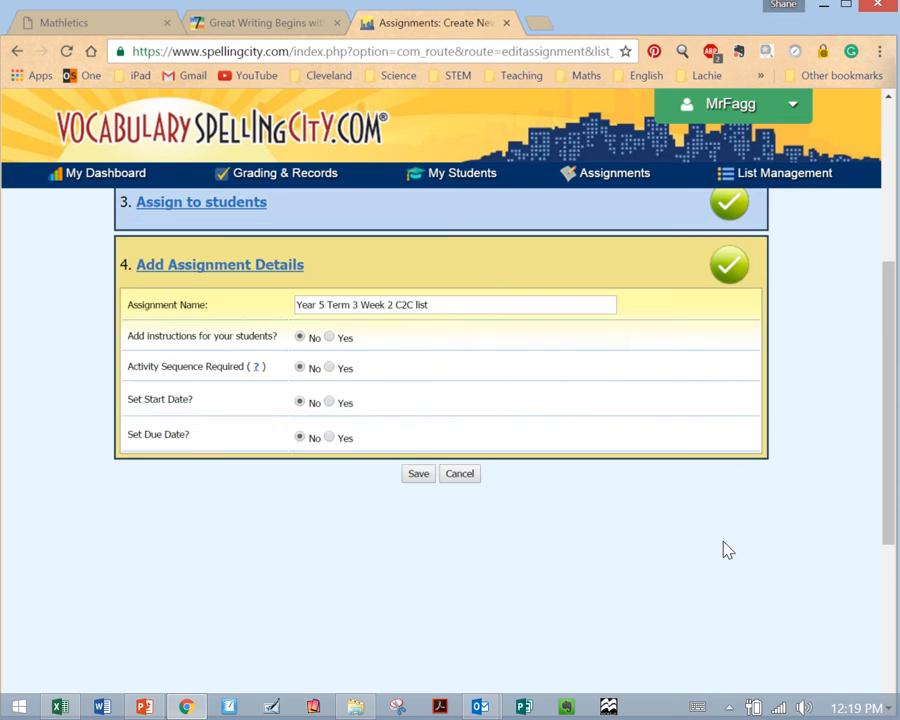
left_click(330, 439)
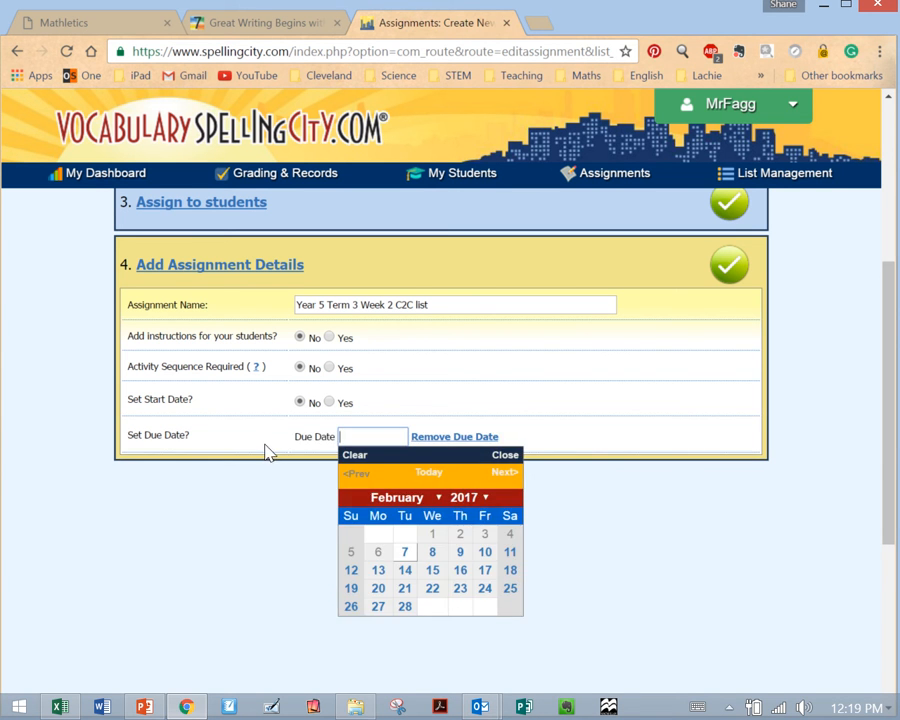
left_click(406, 570)
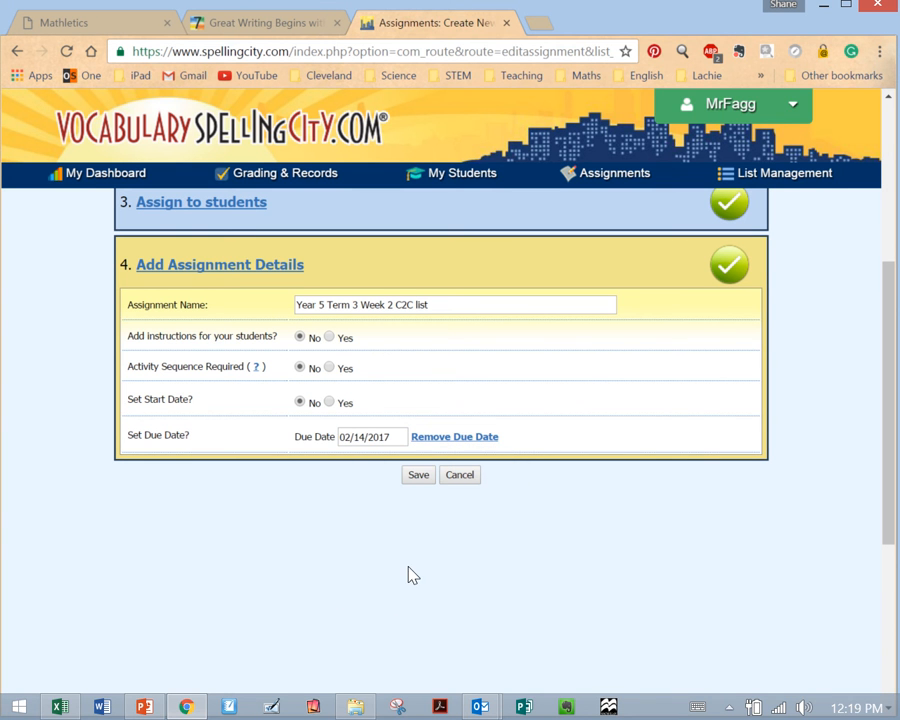
left_click(425, 481)
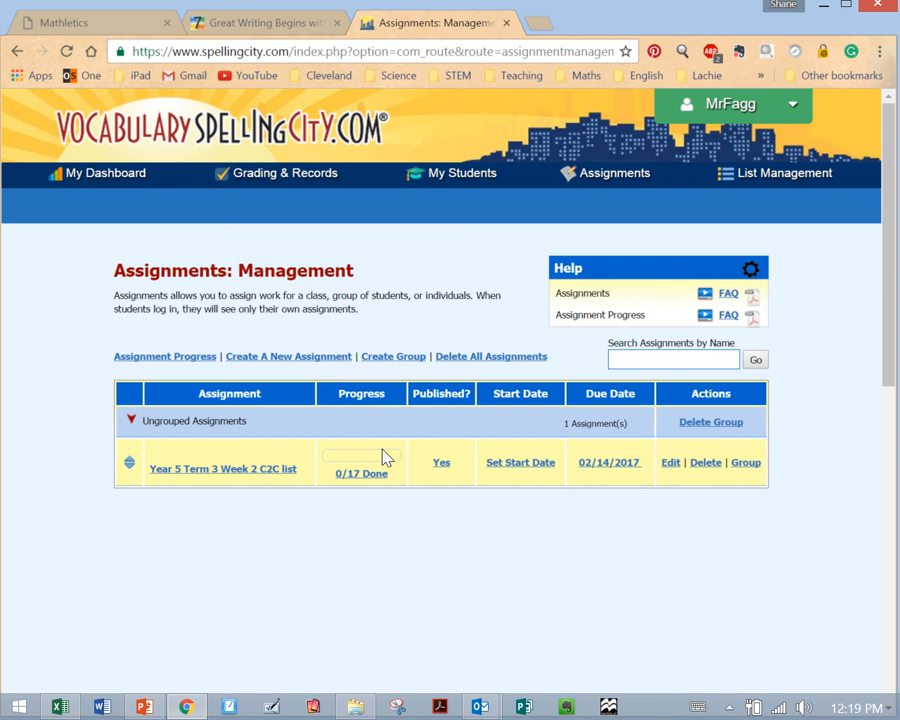
- Start another new assignment and select the C2C Spelling word list from the C2C Year 5 group
left_click(280, 363)
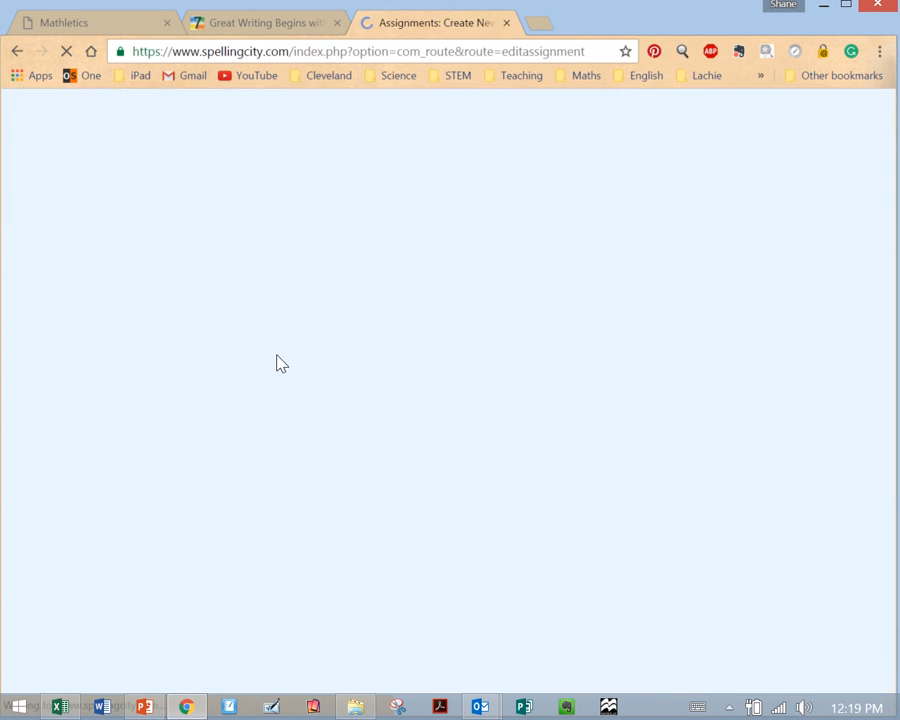
left_click(248, 430)
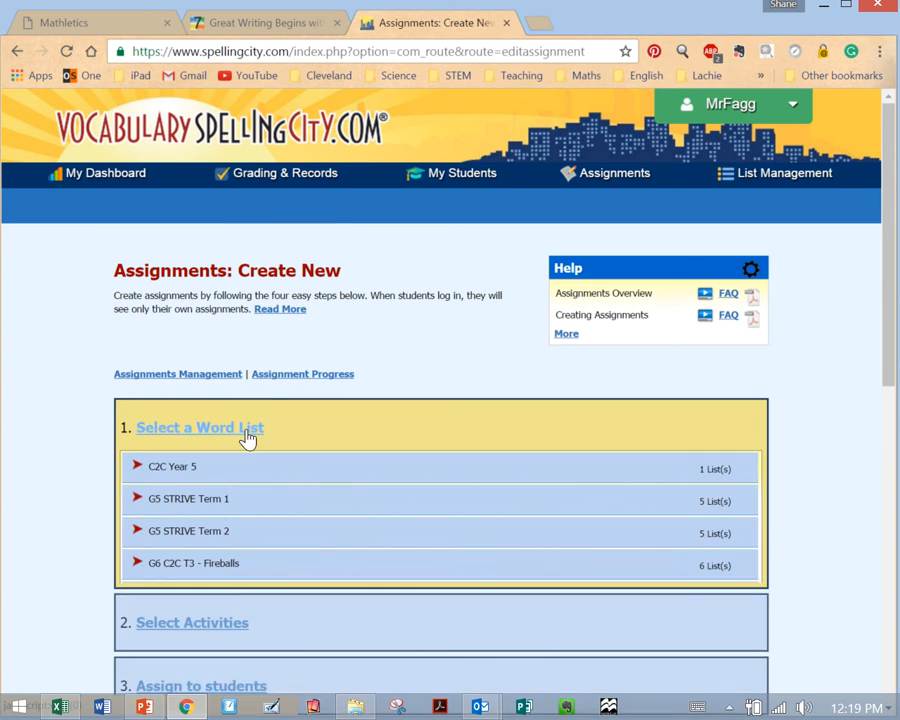
scroll(220, 418, "down", 1)
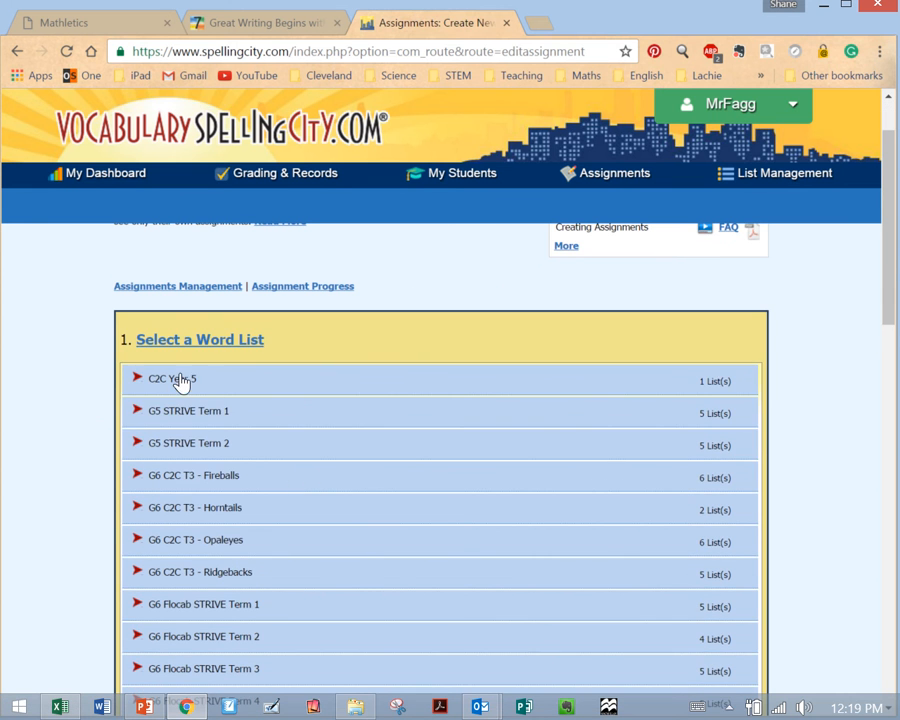
left_click(156, 379)
left_click(180, 418)
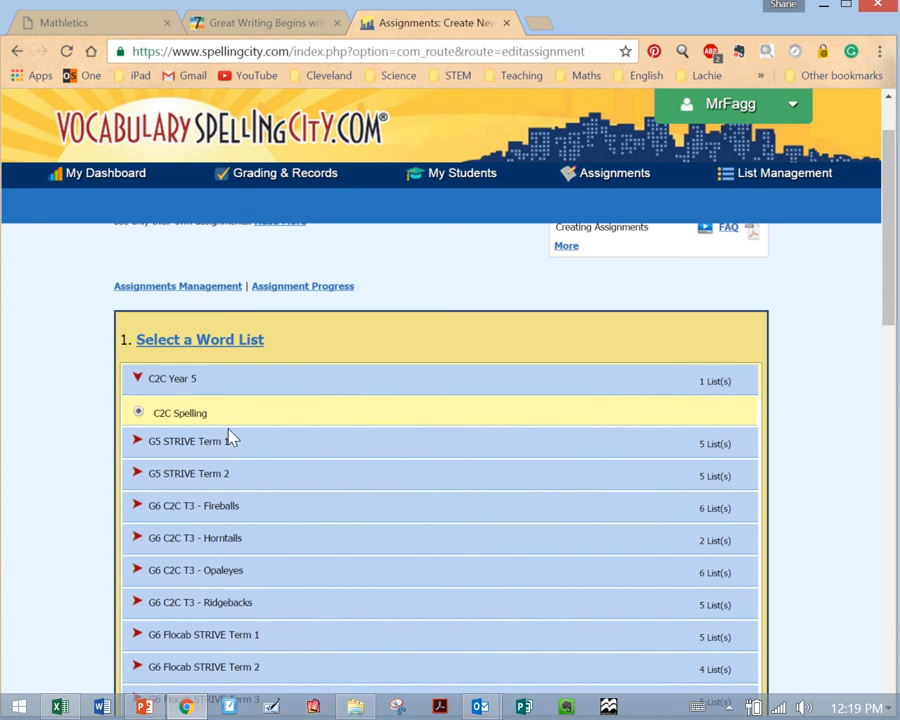
- Load the saved "Option 1" preset as the assignment's activities and finish the activity selection
scroll(415, 490, "down", 3)
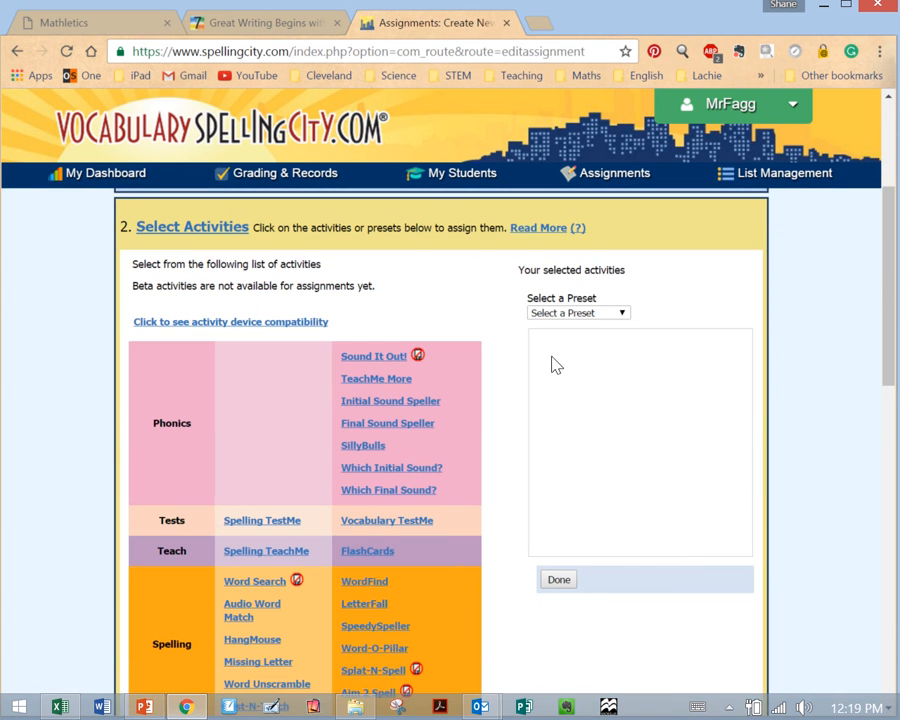
left_click(588, 316)
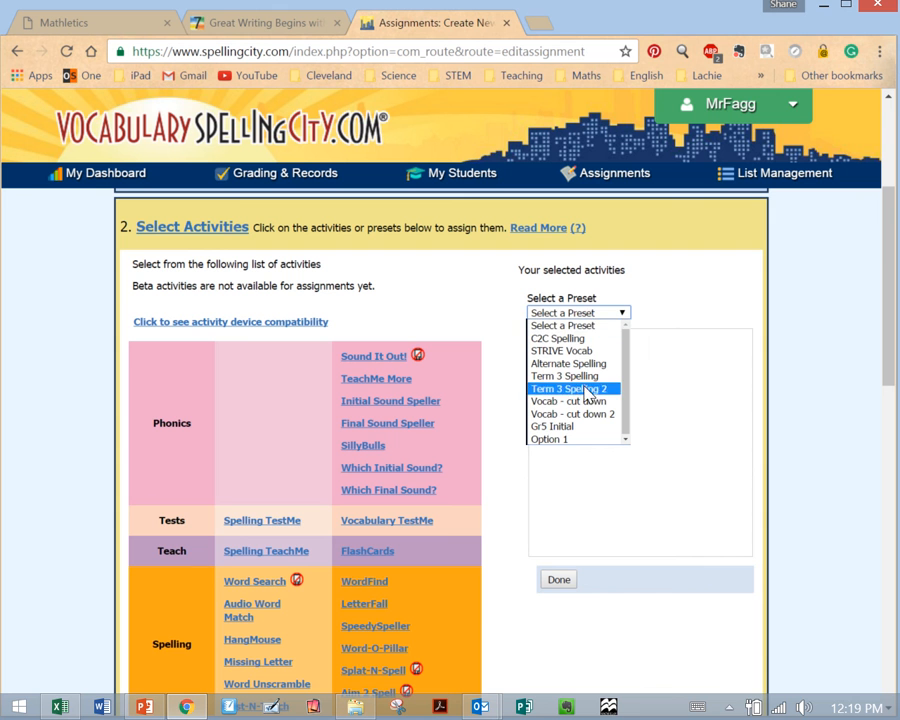
left_click(566, 440)
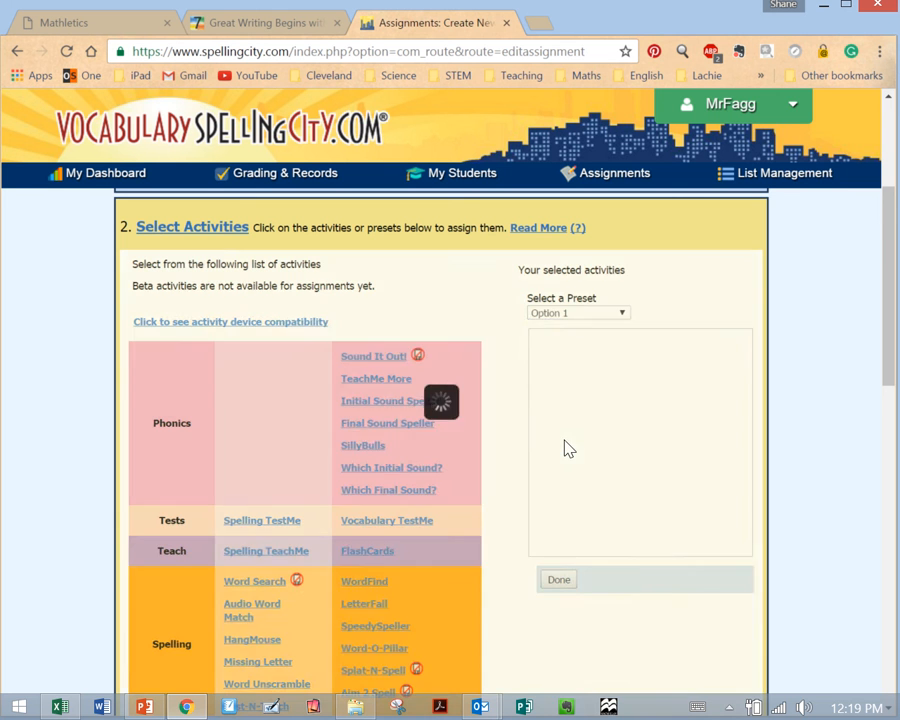
left_click(569, 584)
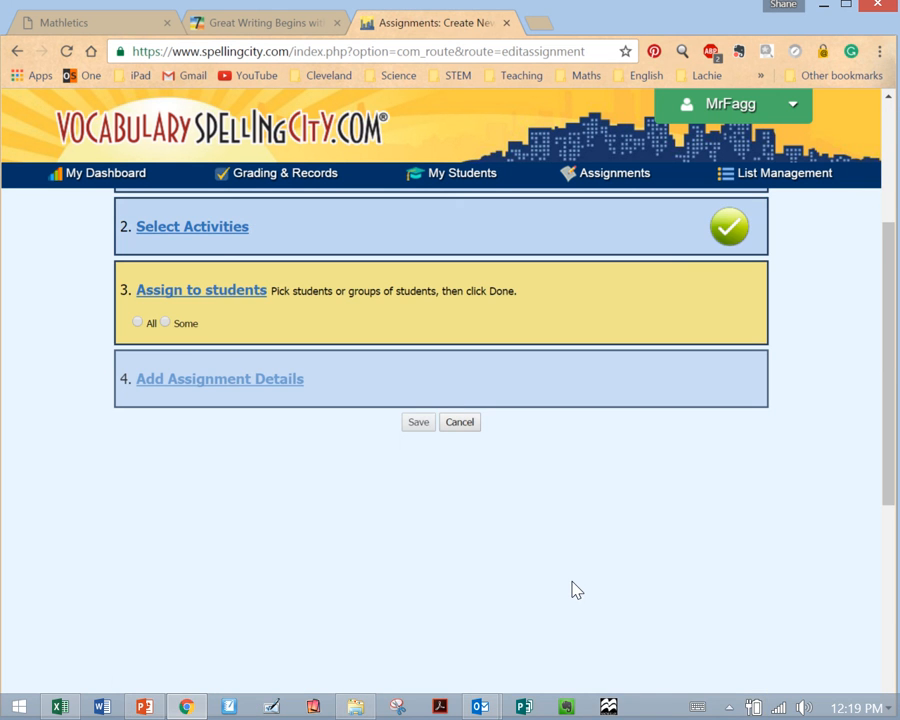
- Assign the work to only some students by choosing the whole Support group, and finish the student selection
left_click(166, 323)
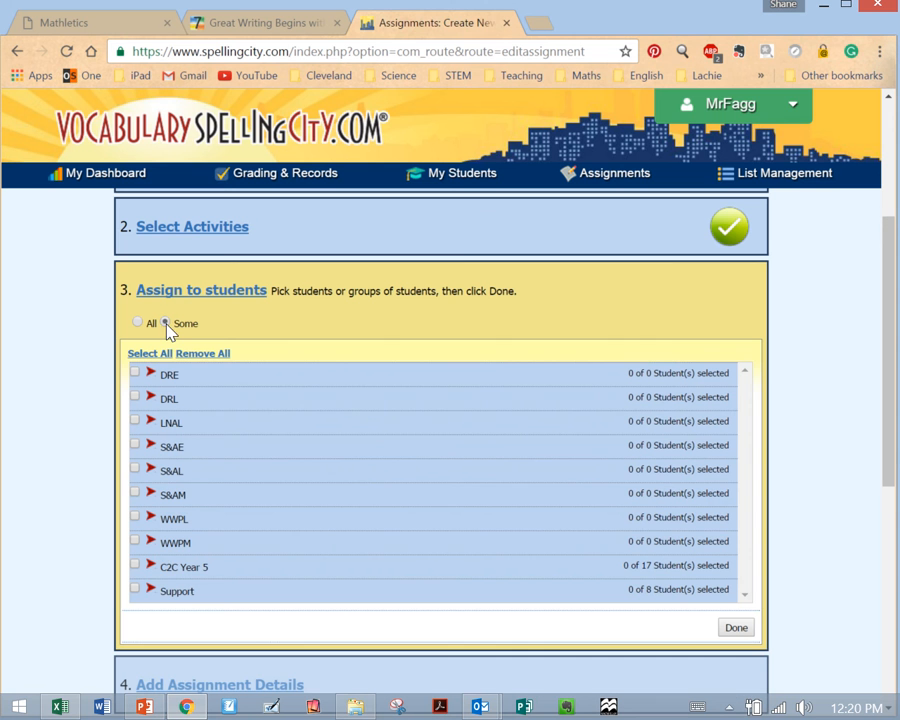
left_click(135, 589)
scroll(262, 575, "down", 2)
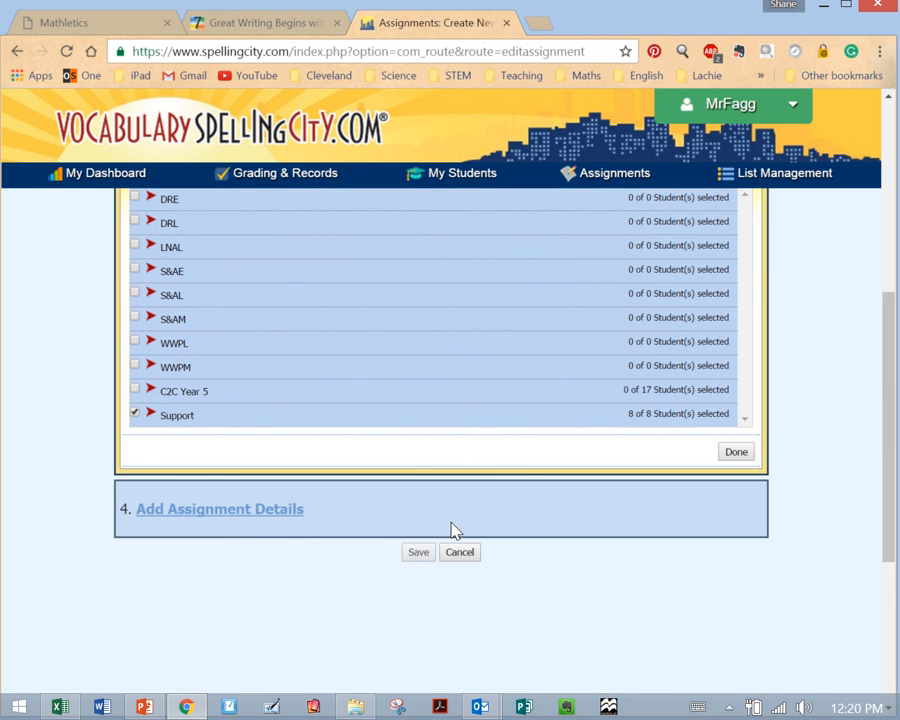
left_click(736, 453)
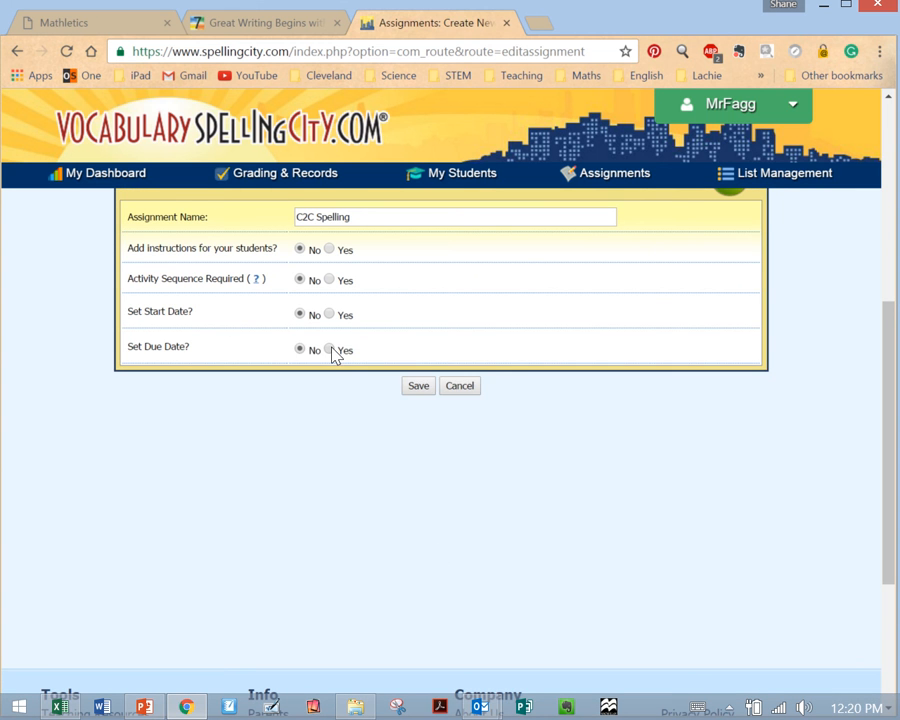
- Set the C2C Spelling assignment's due date to 02/14/2017 and save the assignment
left_click(331, 348)
left_click(406, 482)
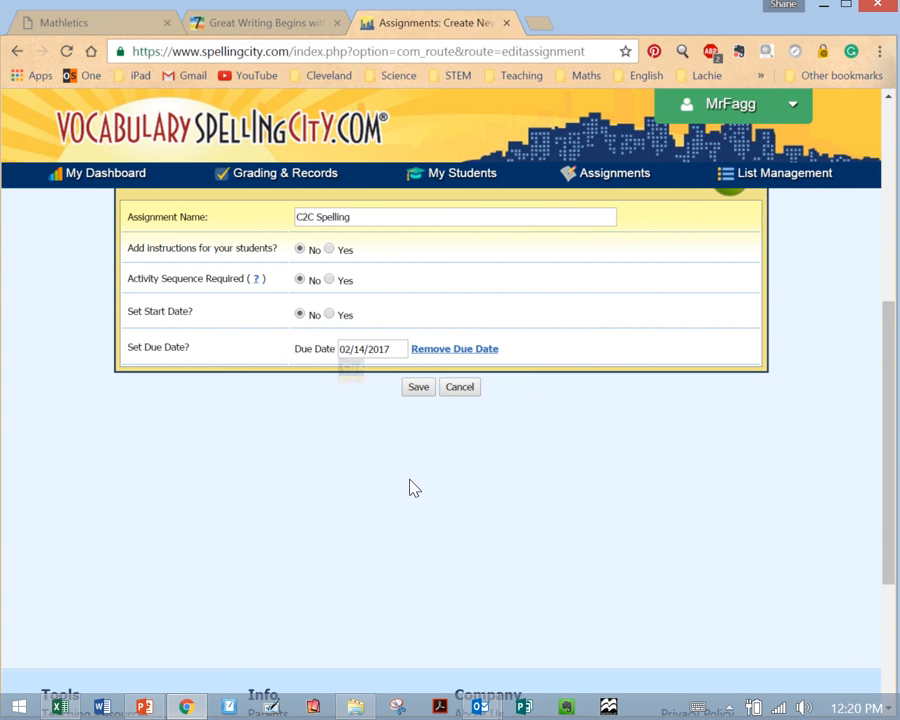
left_click(420, 390)
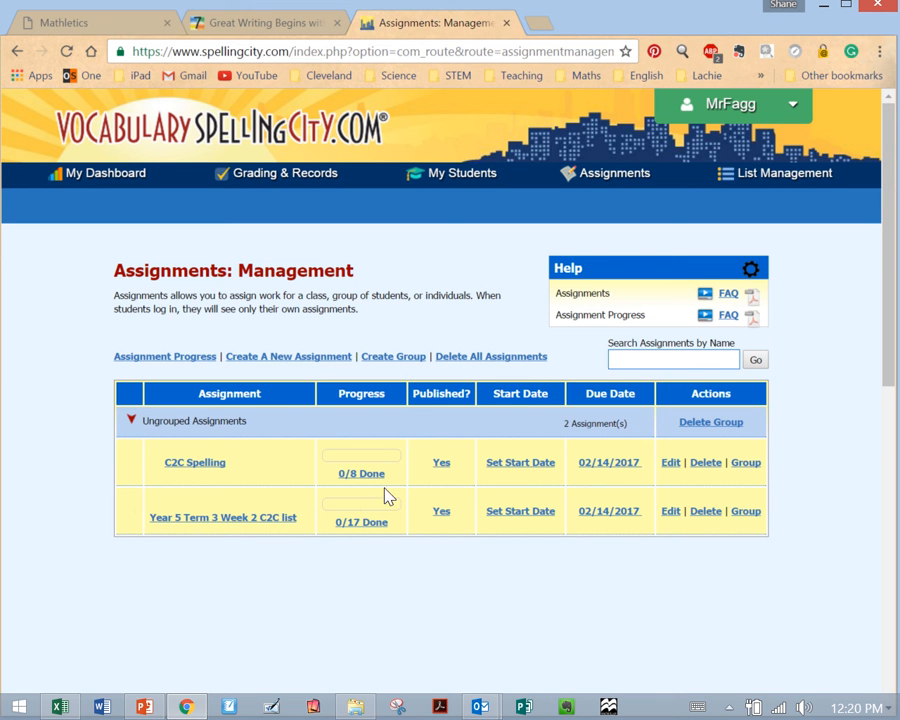
mouse_move(388, 8)
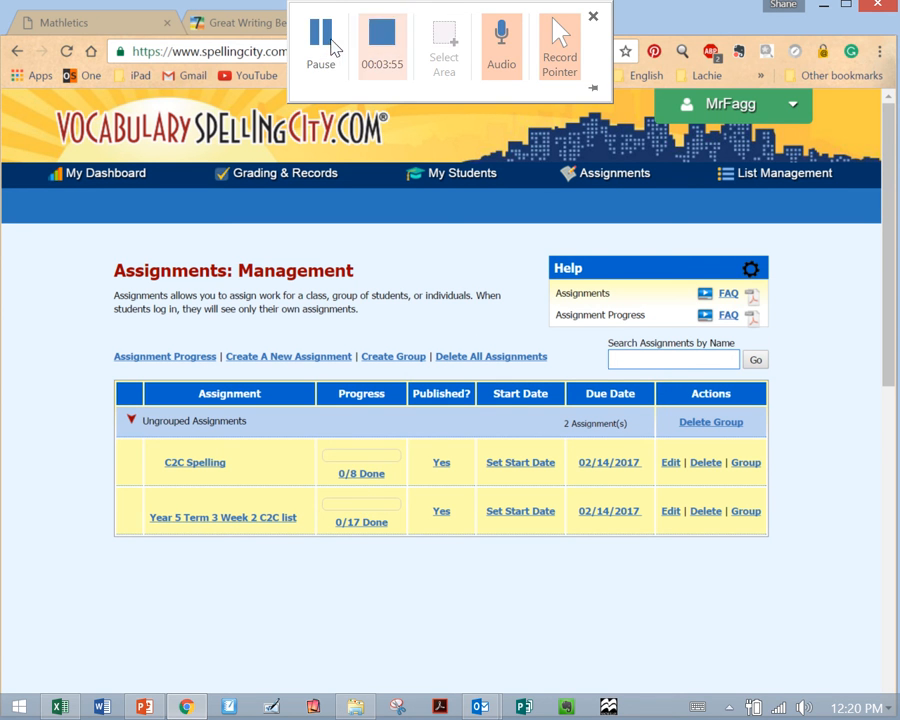